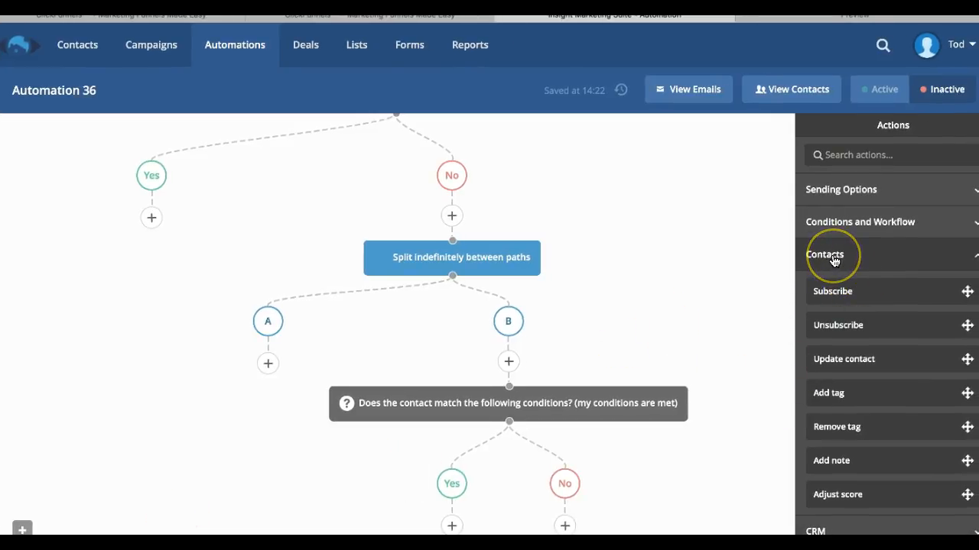
{"action": "left_click", "coordinate": [854, 200]}
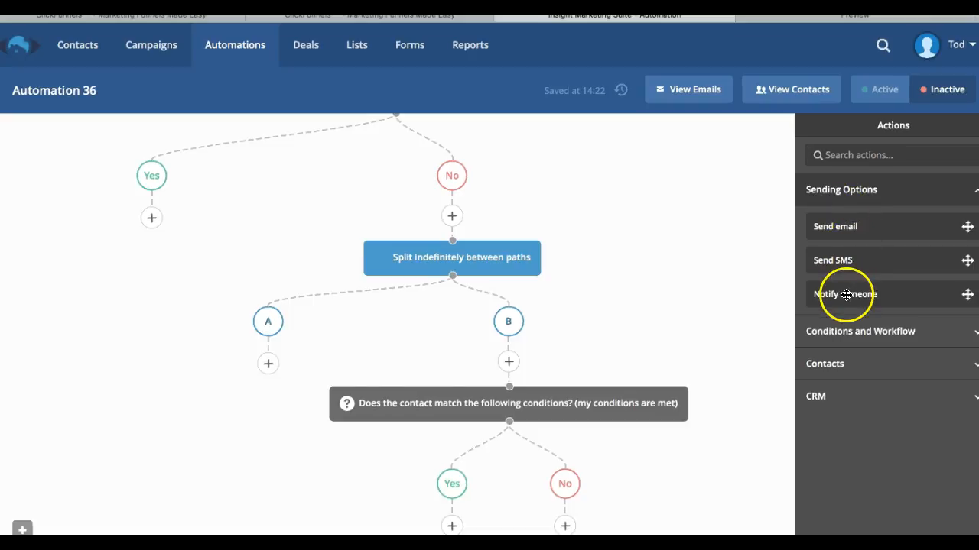
{"action": "left_click", "coordinate": [847, 327]}
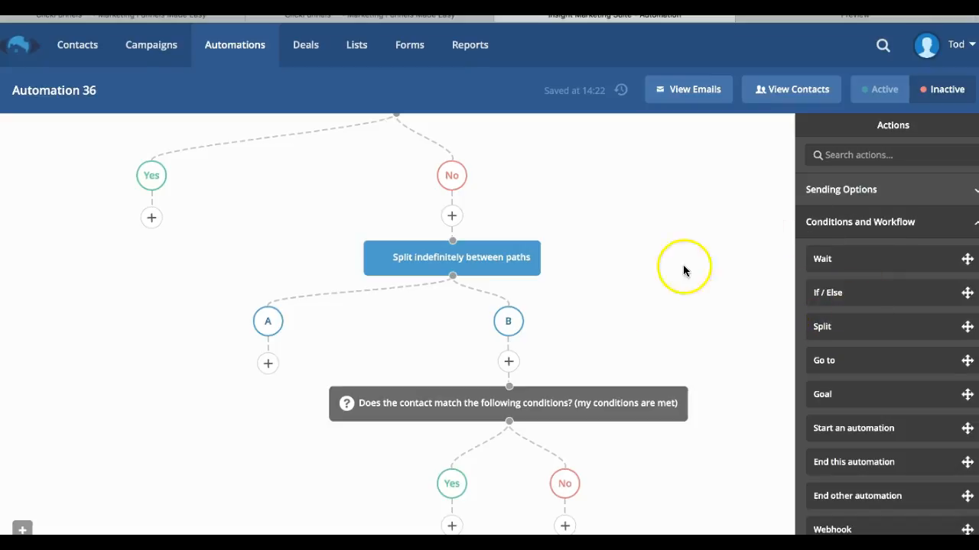
{"action": "scroll", "coordinate": [523, 223], "scroll_direction": "up", "scroll_amount": 2}
{"action": "scroll", "coordinate": [452, 338], "scroll_direction": "down", "scroll_amount": 2}
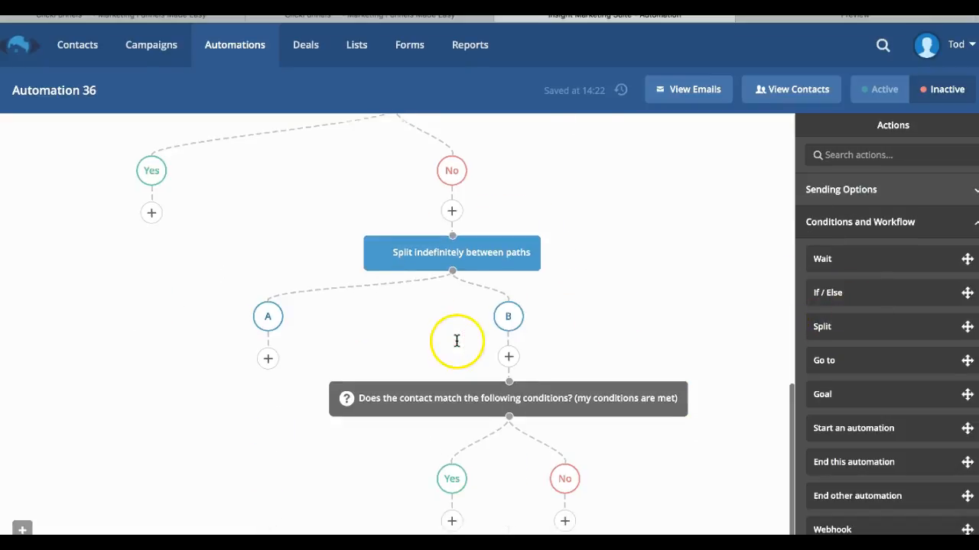
{"action": "scroll", "coordinate": [807, 480], "scroll_direction": "down", "scroll_amount": 1}
{"action": "left_click", "coordinate": [893, 547]}
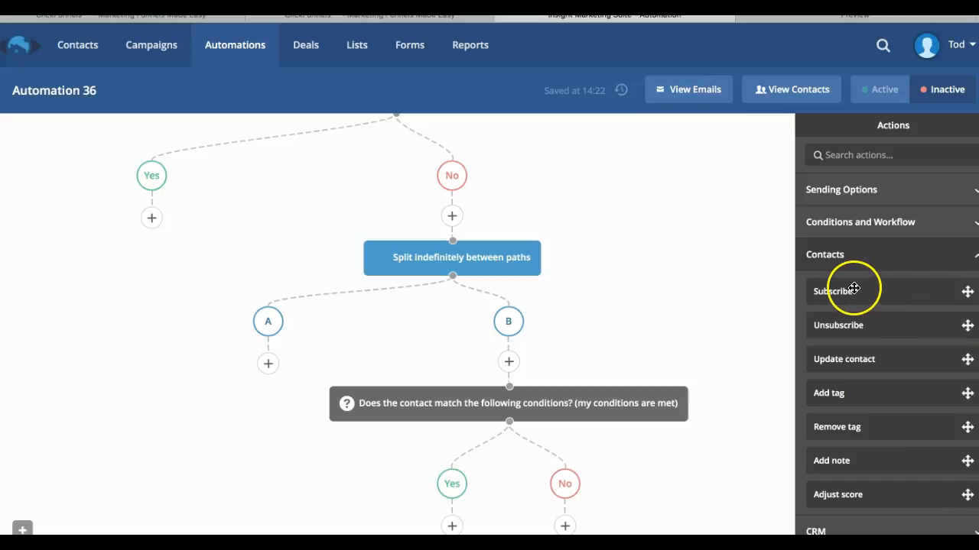
{"action": "left_click_drag", "start_coordinate": [854, 288], "coordinate": [566, 536]}
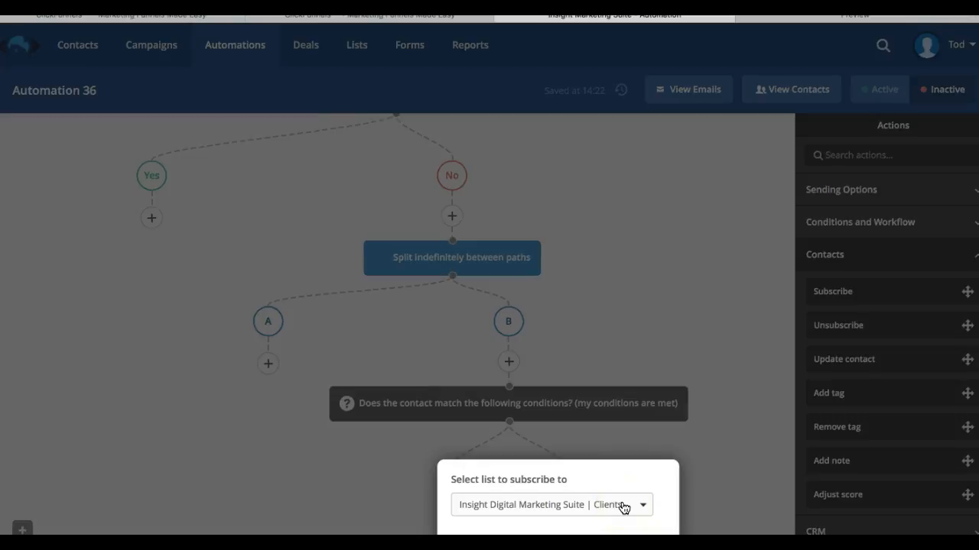
{"action": "left_click", "coordinate": [648, 507]}
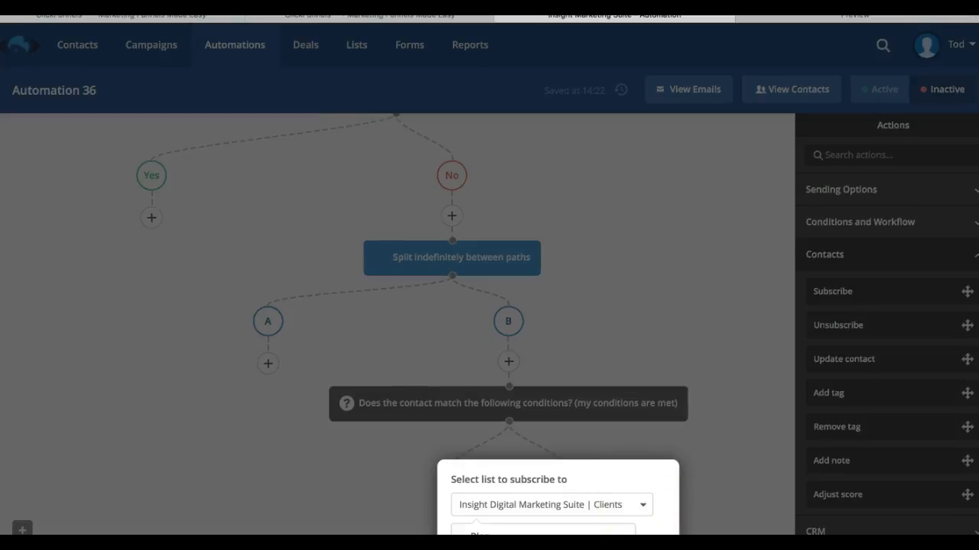
{"action": "left_click", "coordinate": [651, 530]}
{"action": "left_click", "coordinate": [650, 544]}
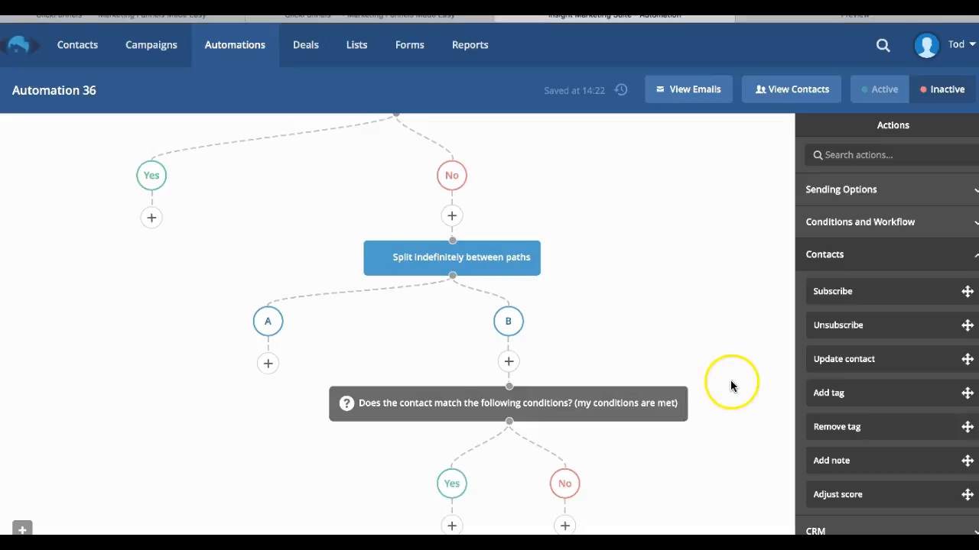
{"action": "left_click_drag", "start_coordinate": [865, 329], "coordinate": [596, 518]}
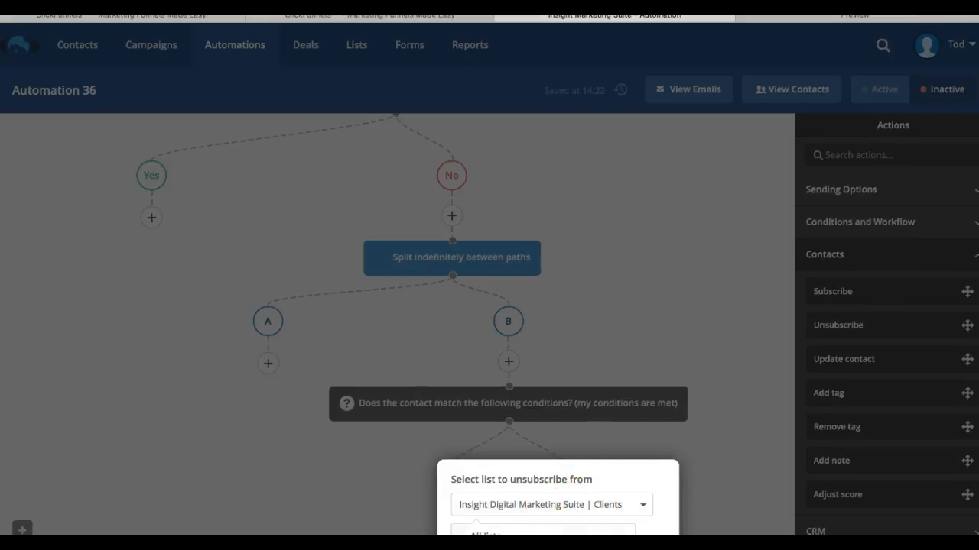
{"action": "left_click", "coordinate": [642, 505]}
{"action": "left_click", "coordinate": [656, 472]}
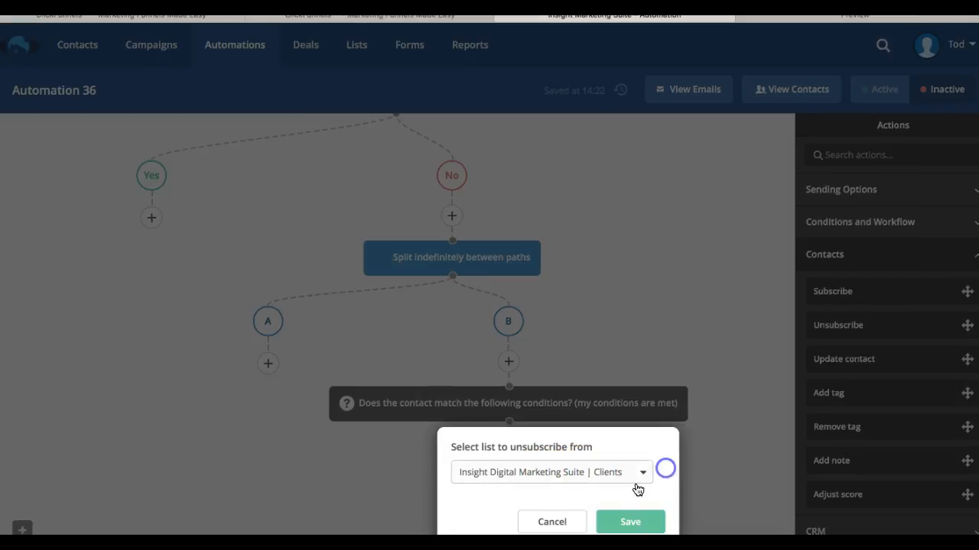
{"action": "left_click", "coordinate": [546, 523]}
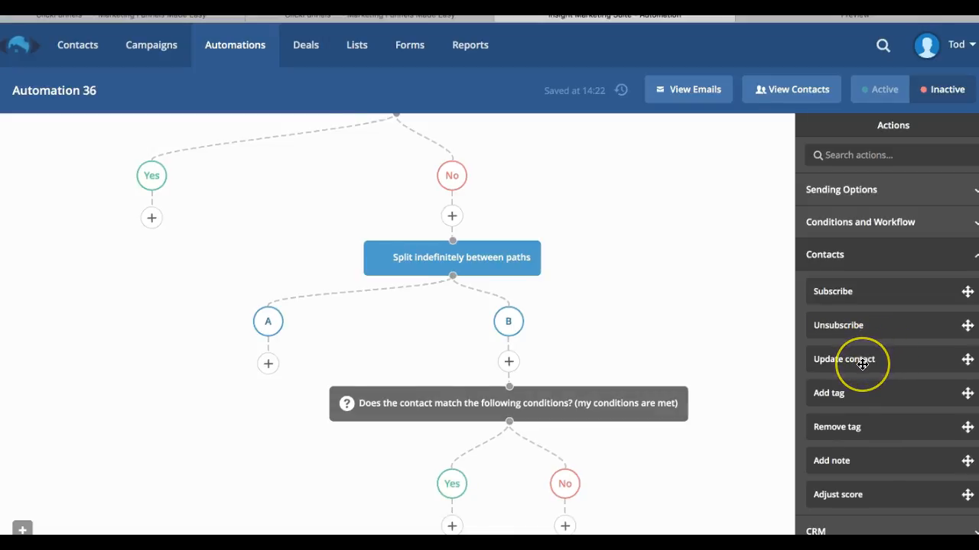
Add an Update contact action under the condition's No branch and browse the list of contact fields.
{"action": "left_click_drag", "start_coordinate": [862, 360], "coordinate": [566, 528]}
{"action": "left_click_drag", "start_coordinate": [862, 359], "coordinate": [592, 526]}
{"action": "left_click", "coordinate": [502, 444]}
{"action": "scroll", "coordinate": [507, 524], "scroll_direction": "down", "scroll_amount": 5}
{"action": "scroll", "coordinate": [510, 526], "scroll_direction": "up", "scroll_amount": 10}
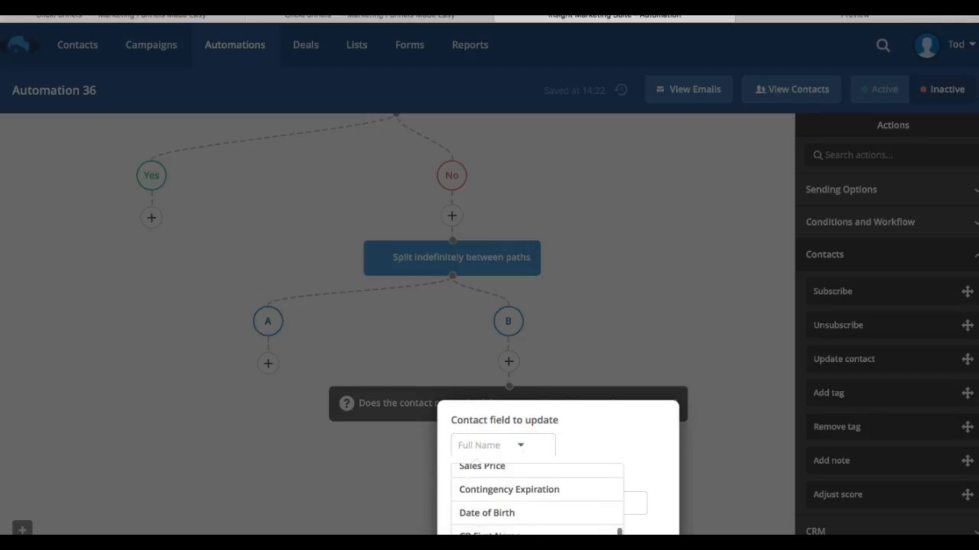
{"action": "scroll", "coordinate": [509, 482], "scroll_direction": "down", "scroll_amount": 5}
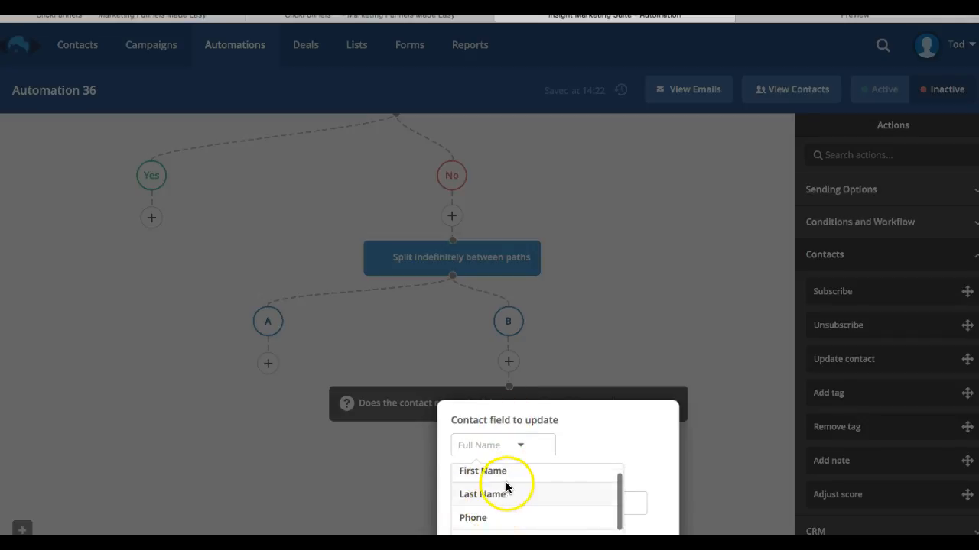
{"action": "scroll", "coordinate": [514, 526], "scroll_direction": "down", "scroll_amount": 10}
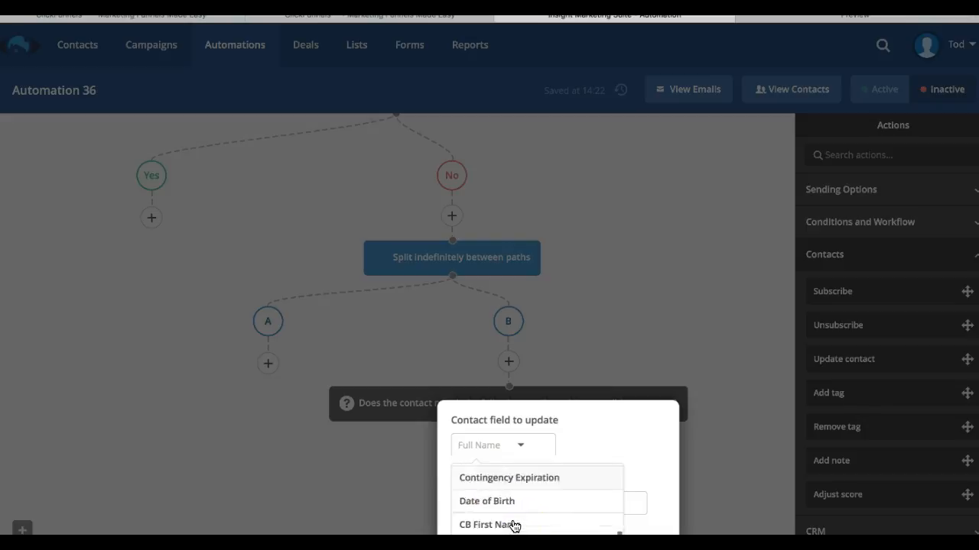
{"action": "scroll", "coordinate": [514, 527], "scroll_direction": "down", "scroll_amount": 1}
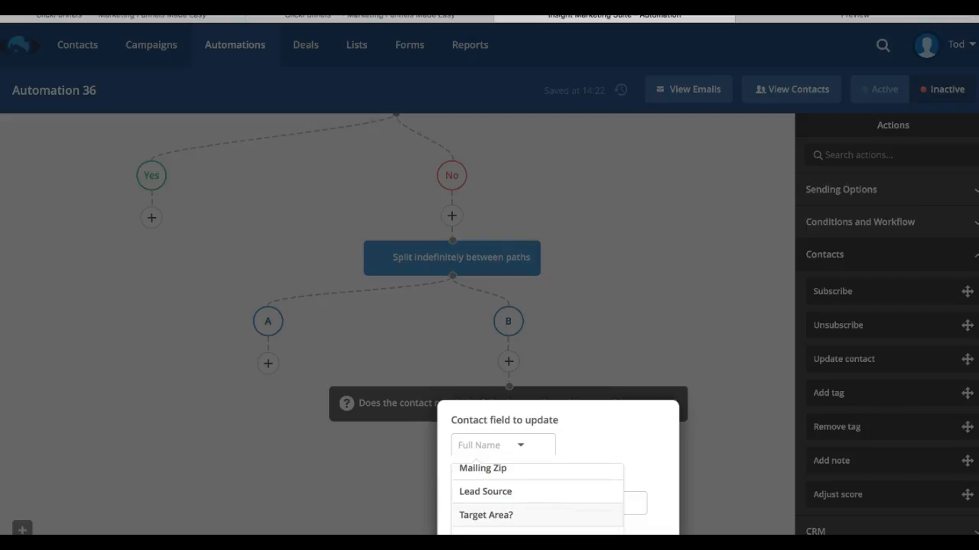
{"action": "scroll", "coordinate": [527, 520], "scroll_direction": "down", "scroll_amount": 3}
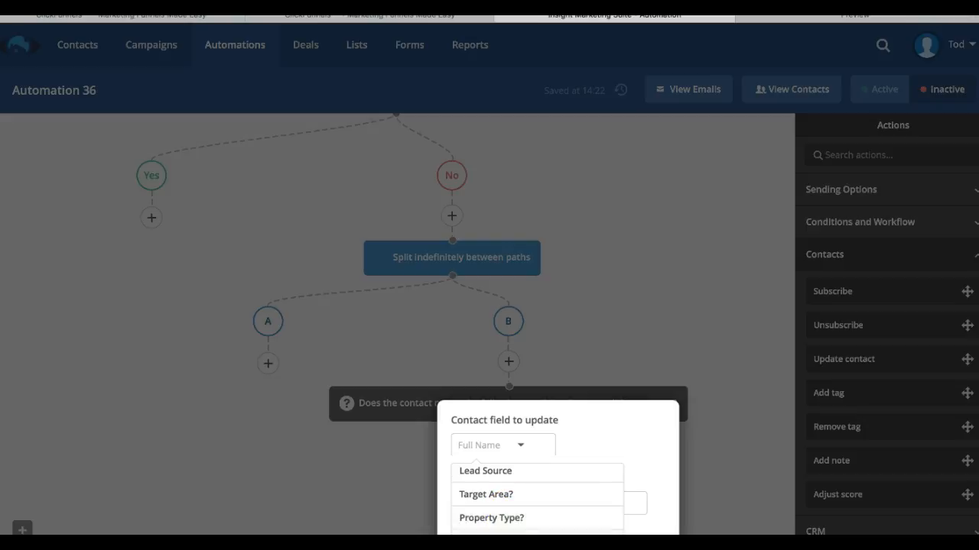
{"action": "scroll", "coordinate": [540, 524], "scroll_direction": "down", "scroll_amount": 3}
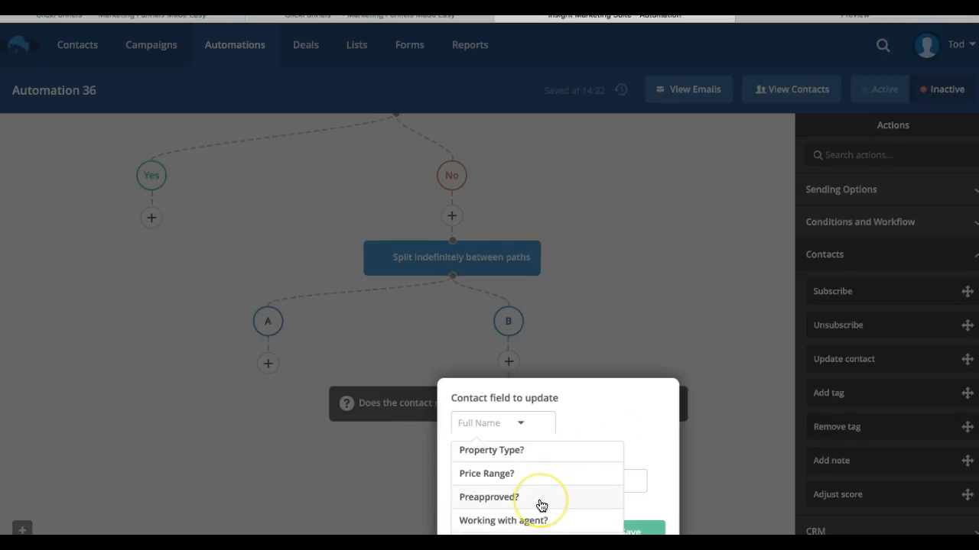
{"action": "scroll", "coordinate": [540, 505], "scroll_direction": "down", "scroll_amount": 5}
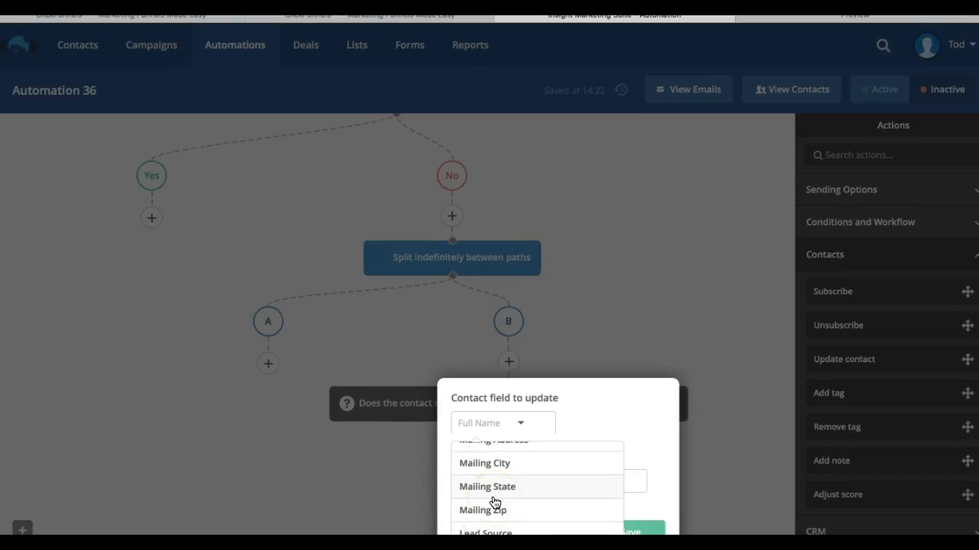
{"action": "scroll", "coordinate": [515, 523], "scroll_direction": "up", "scroll_amount": 5}
{"action": "scroll", "coordinate": [507, 529], "scroll_direction": "down", "scroll_amount": 1}
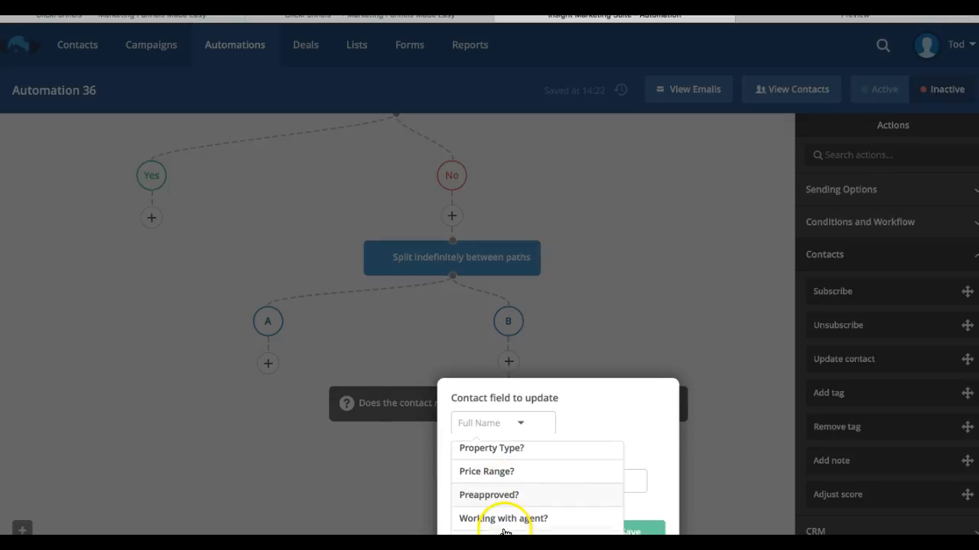
Set the action to update the Price Range? field to $200,000-$400,000 and save it.
{"action": "left_click", "coordinate": [629, 400]}
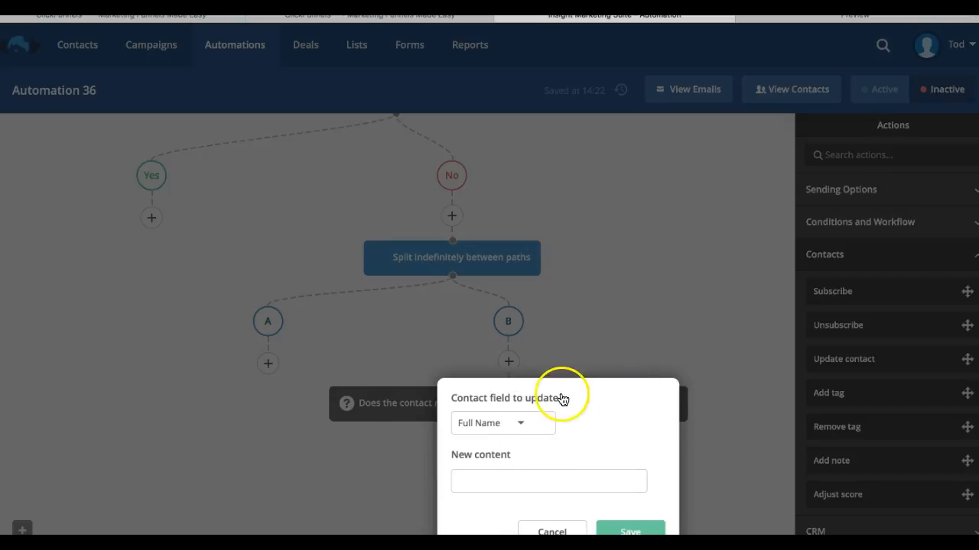
{"action": "left_click", "coordinate": [495, 428]}
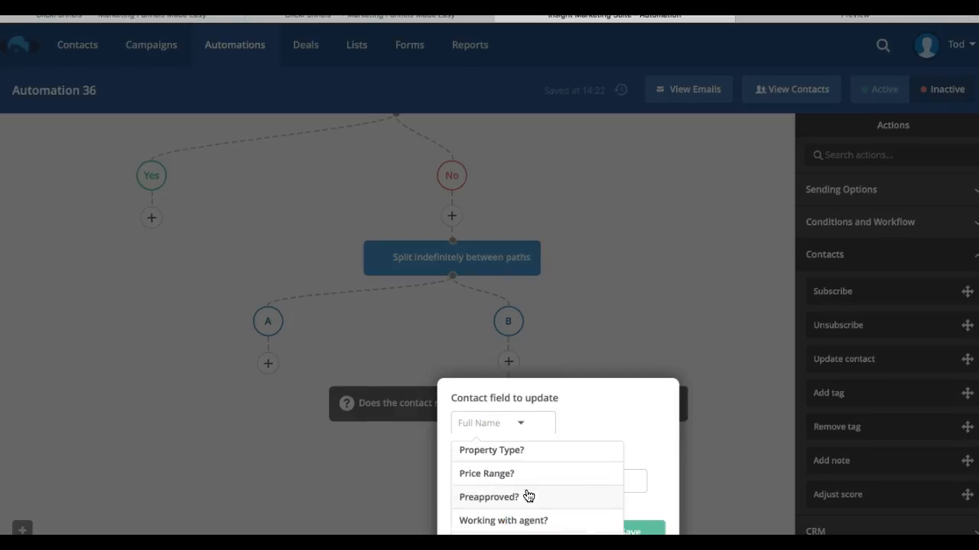
{"action": "scroll", "coordinate": [527, 497], "scroll_direction": "down", "scroll_amount": 2}
{"action": "scroll", "coordinate": [528, 497], "scroll_direction": "up", "scroll_amount": 3}
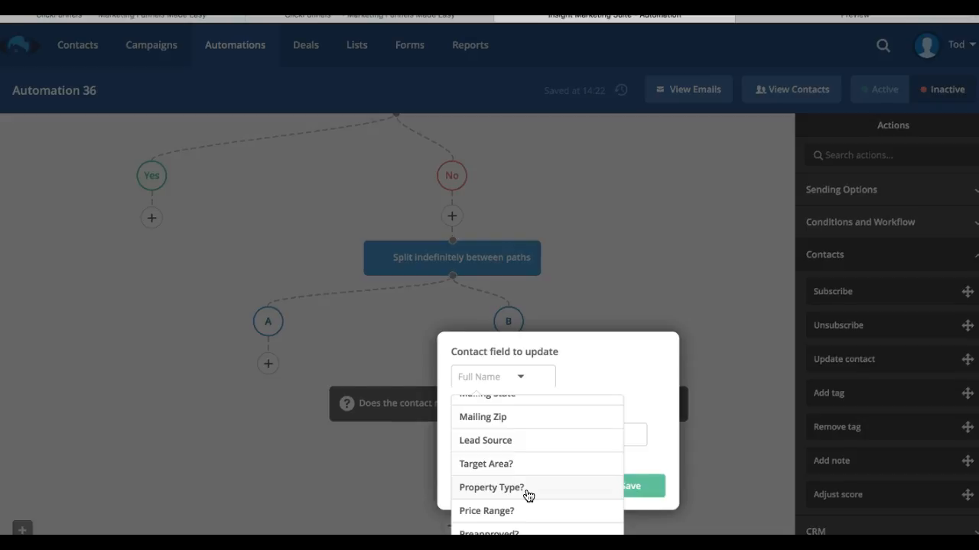
{"action": "left_click", "coordinate": [511, 514]}
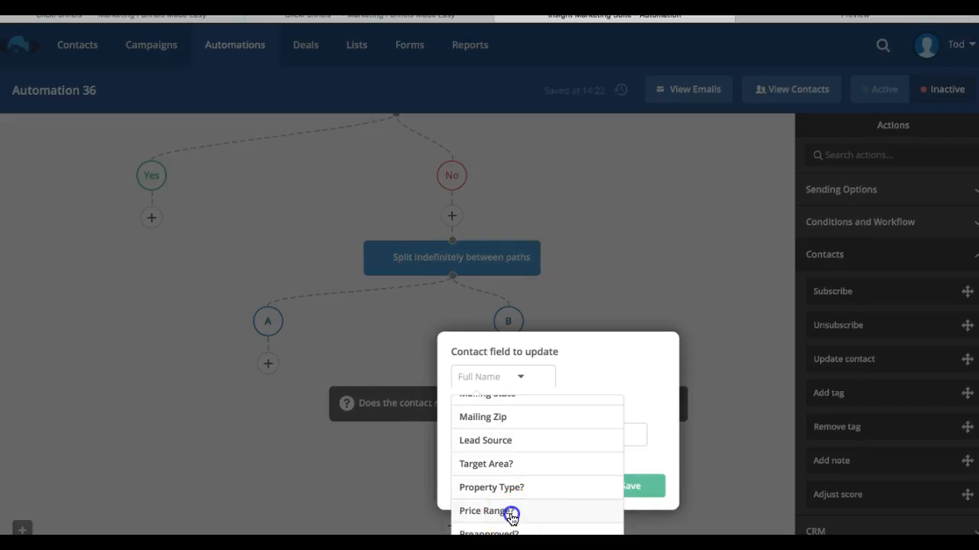
{"action": "left_click", "coordinate": [478, 458]}
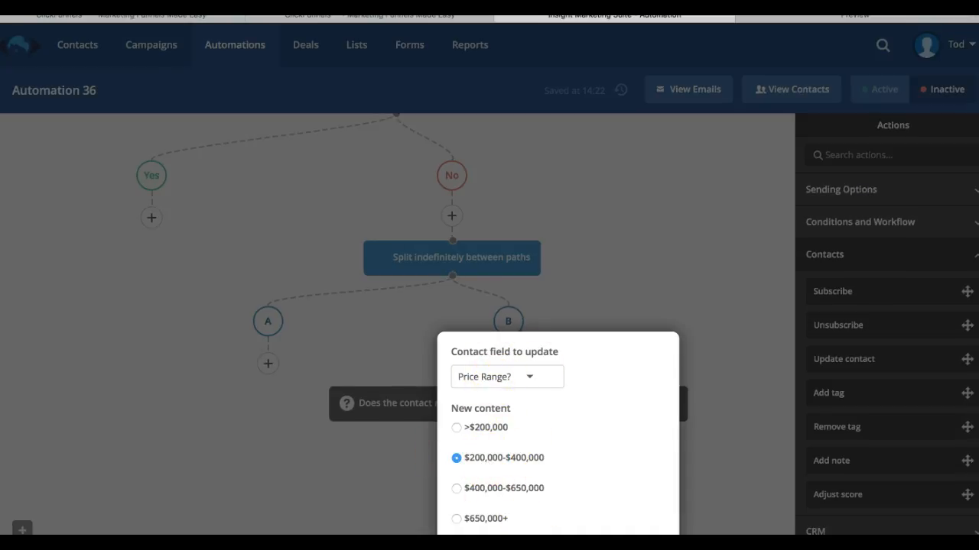
{"action": "left_click", "coordinate": [613, 521]}
{"action": "left_click", "coordinate": [620, 533]}
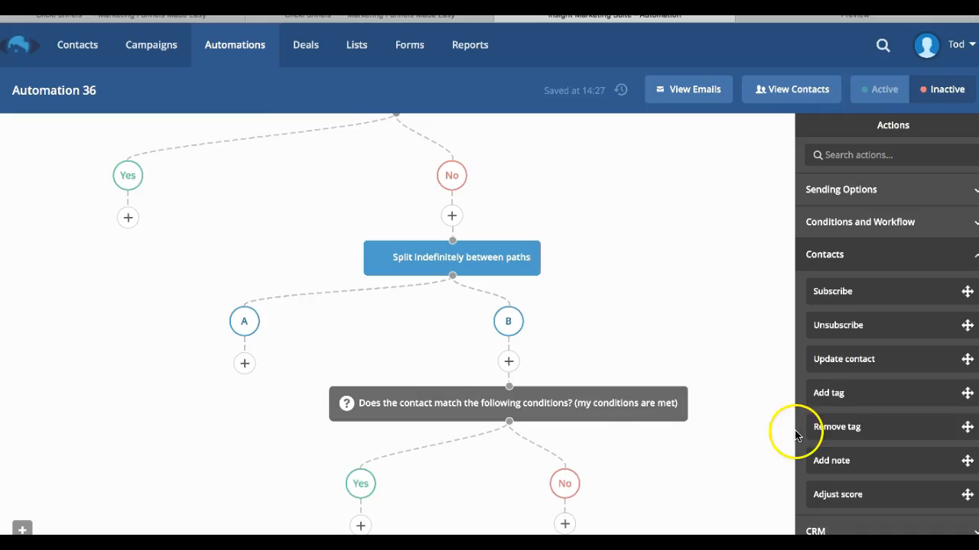
Add a tag action below the Price Range update with the tag $200k-$400k Buyer.
{"action": "scroll", "coordinate": [673, 451], "scroll_direction": "down", "scroll_amount": 2}
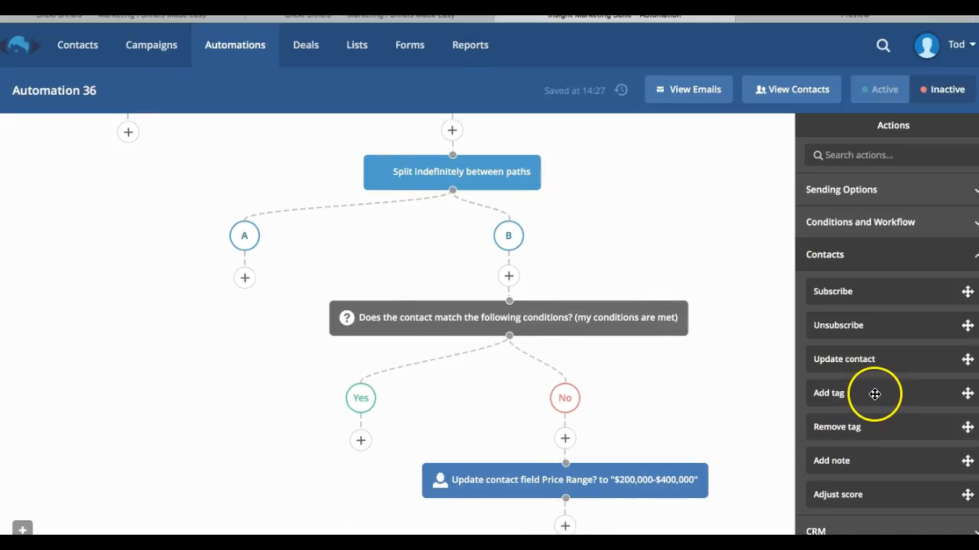
{"action": "left_click_drag", "start_coordinate": [875, 394], "coordinate": [585, 521]}
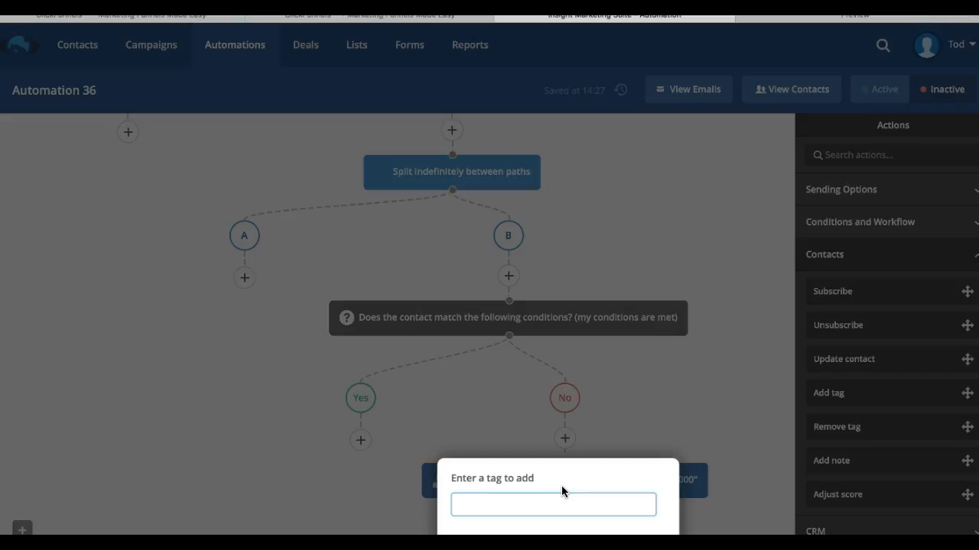
{"action": "type", "text": "$200k-$400k Buyer"}
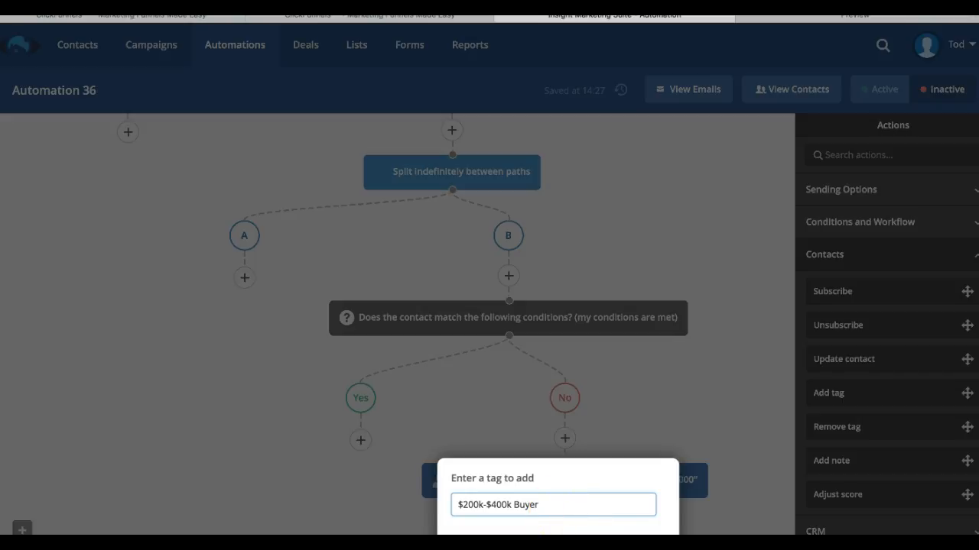
{"action": "left_click", "coordinate": [544, 549]}
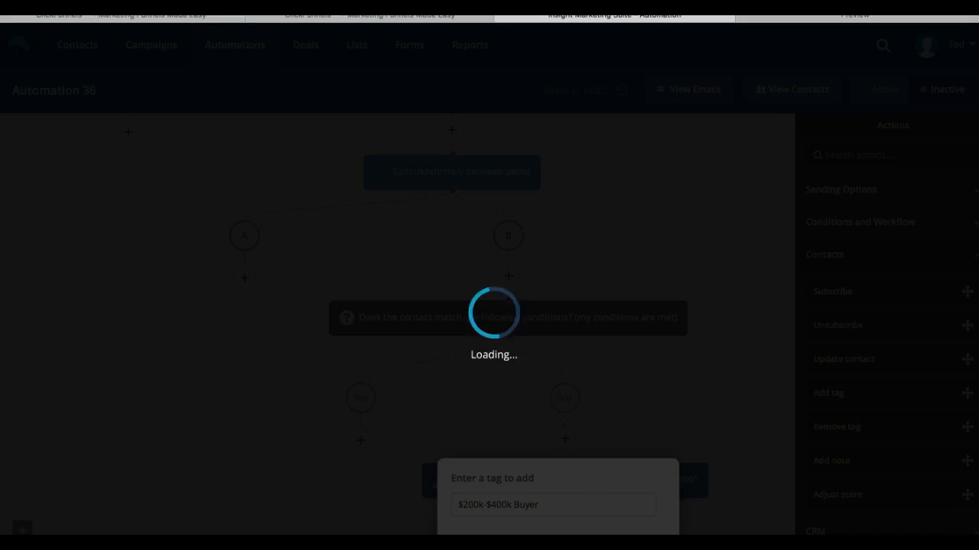
Add a contact note action below the tag reading $200k-$400k Buyer.
{"action": "scroll", "coordinate": [594, 335], "scroll_direction": "down", "scroll_amount": 2}
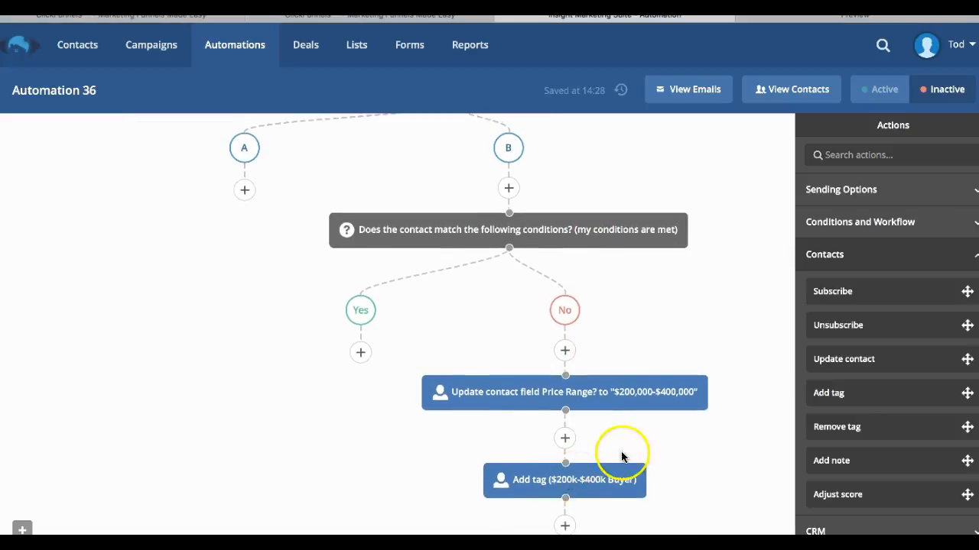
{"action": "left_click_drag", "start_coordinate": [826, 465], "coordinate": [583, 533]}
{"action": "left_click_drag", "start_coordinate": [598, 530], "coordinate": [594, 522]}
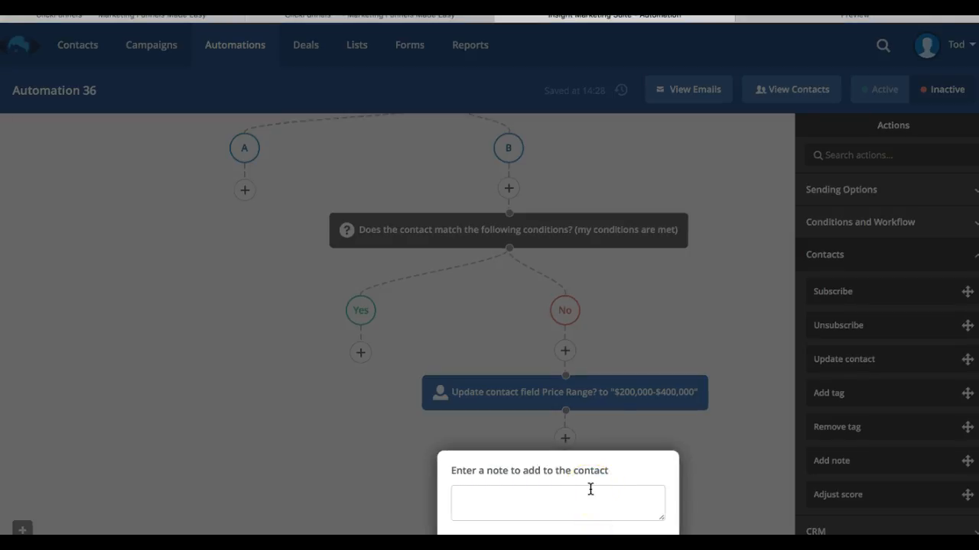
{"action": "left_click", "coordinate": [579, 494]}
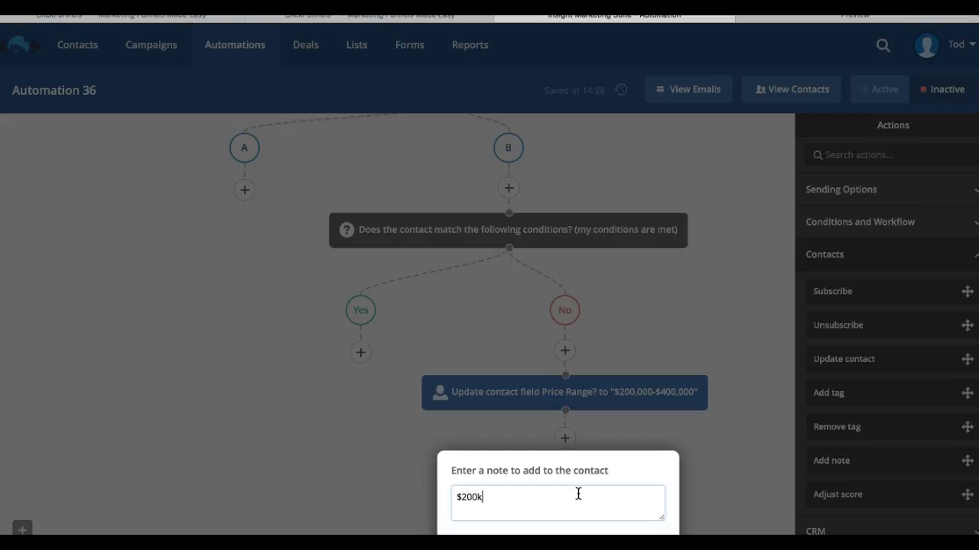
{"action": "type", "text": "$200k-$400k"}
{"action": "type", "text": "Buyer"}
{"action": "left_click", "coordinate": [637, 547]}
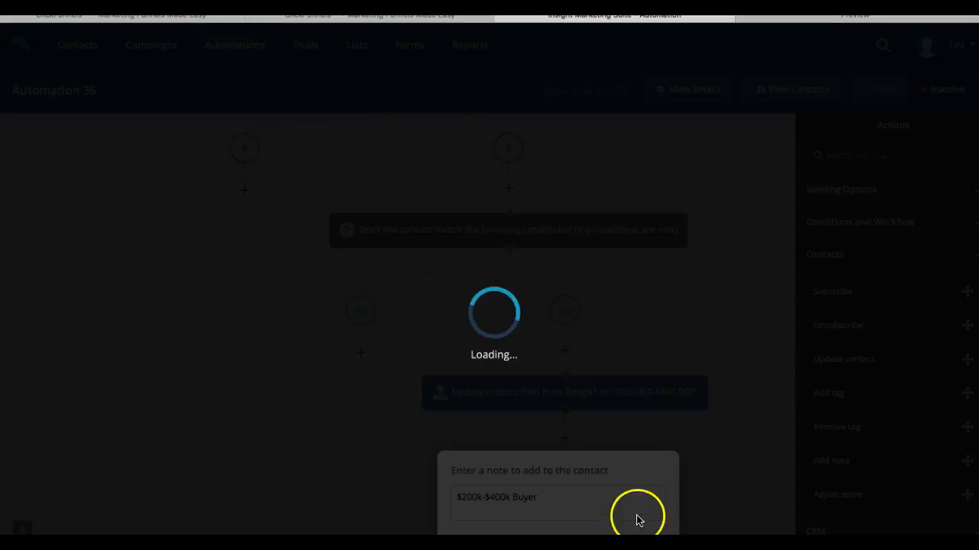
Add an Adjust score action below the $200k-$400k Buyer contact note on the No branch.
{"action": "scroll", "coordinate": [637, 516], "scroll_direction": "down", "scroll_amount": 2}
{"action": "scroll", "coordinate": [604, 393], "scroll_direction": "up", "scroll_amount": 5}
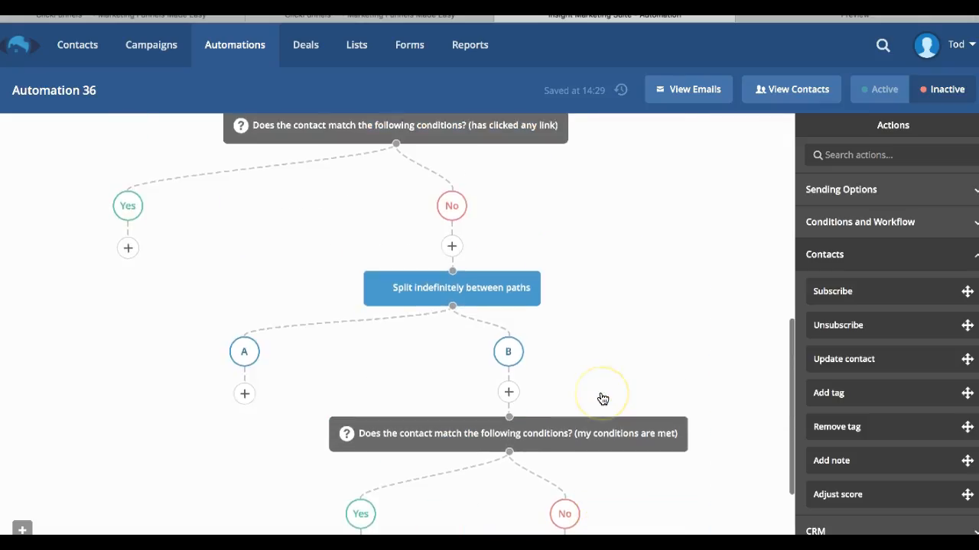
{"action": "scroll", "coordinate": [516, 253], "scroll_direction": "down", "scroll_amount": 5}
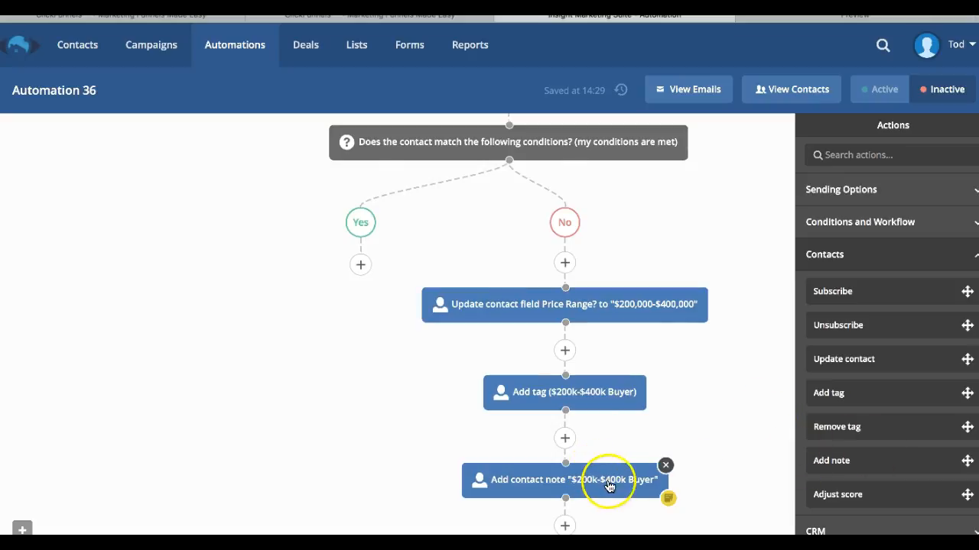
{"action": "left_click_drag", "start_coordinate": [887, 494], "coordinate": [616, 525]}
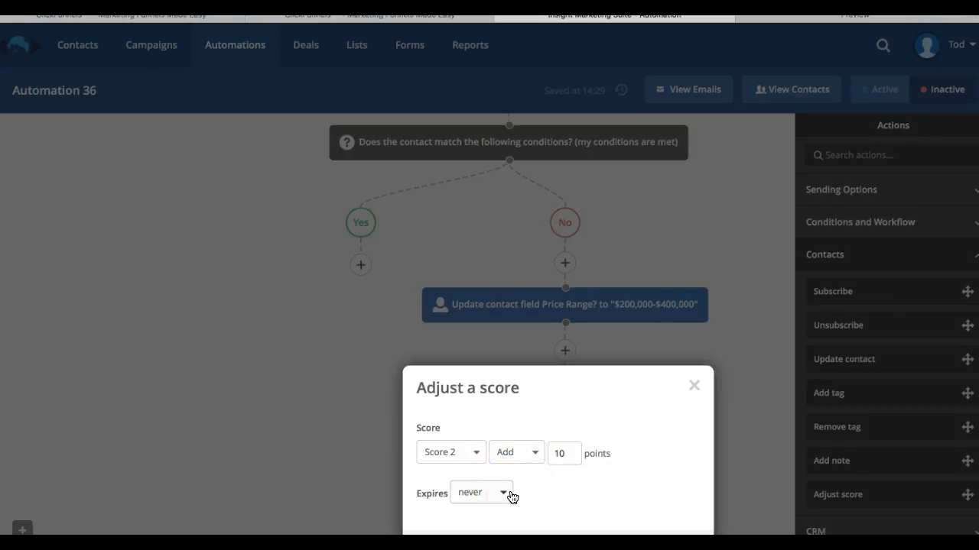
Configure the score action to reduce Score 2 by 10 points, expiring after 1 month(s), and save it.
{"action": "left_click", "coordinate": [567, 451]}
{"action": "left_click", "coordinate": [528, 452]}
{"action": "left_click", "coordinate": [528, 433]}
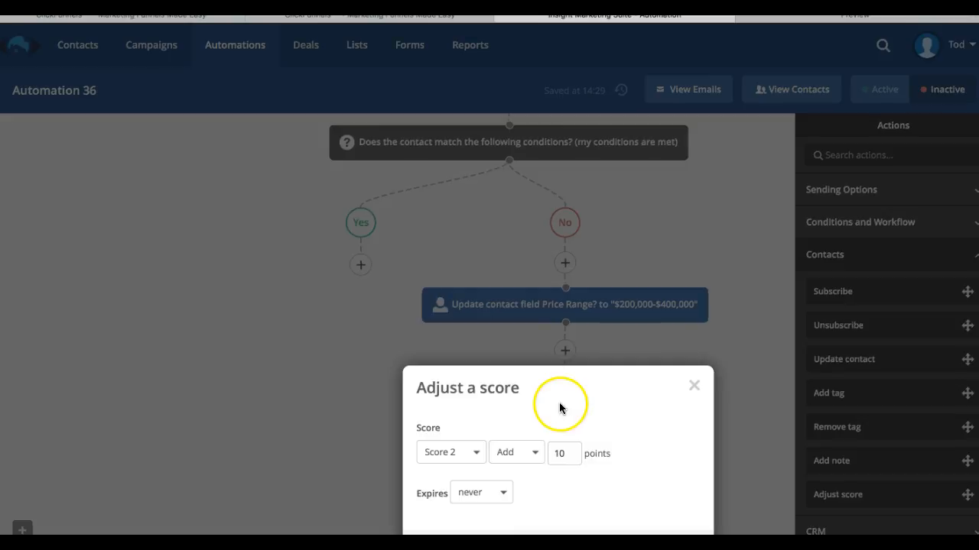
{"action": "left_click", "coordinate": [469, 456]}
{"action": "left_click", "coordinate": [507, 456]}
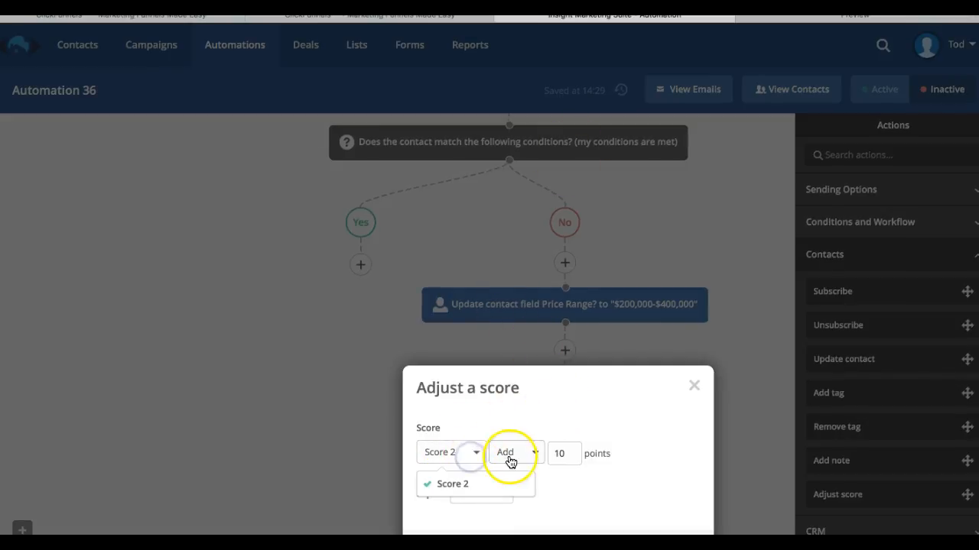
{"action": "left_click", "coordinate": [524, 507]}
{"action": "left_click", "coordinate": [504, 493]}
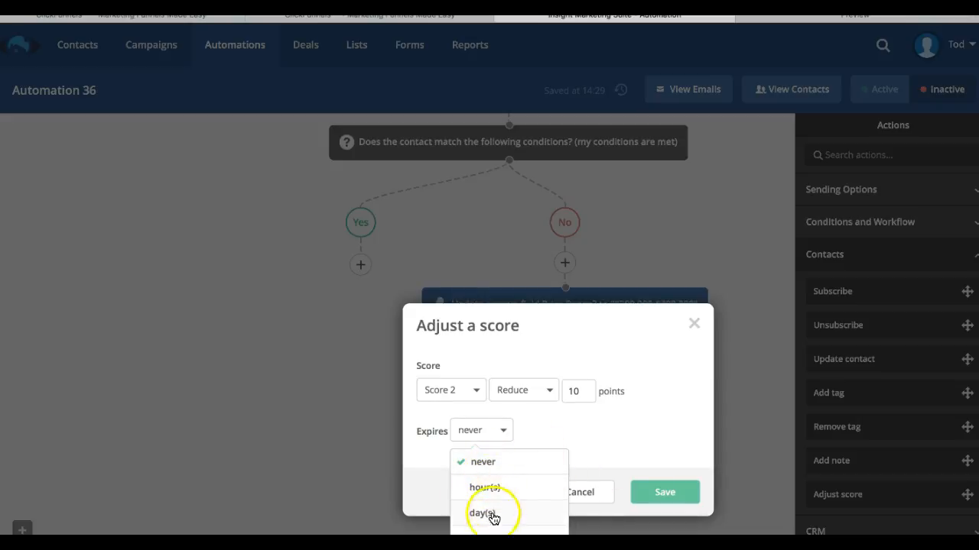
{"action": "left_click", "coordinate": [493, 540]}
{"action": "double_click", "coordinate": [474, 498]}
{"action": "type", "text": "1"}
{"action": "left_click", "coordinate": [575, 452]}
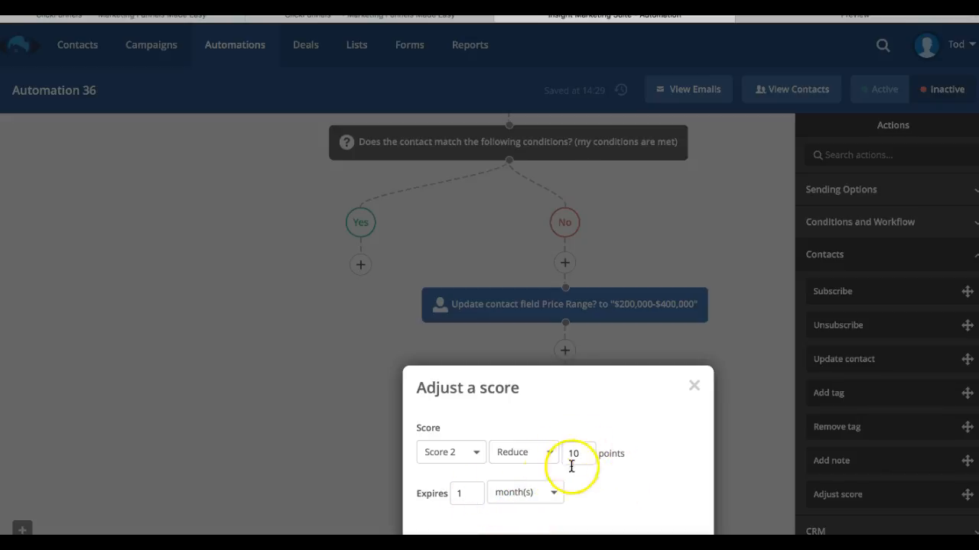
{"action": "left_click", "coordinate": [473, 490]}
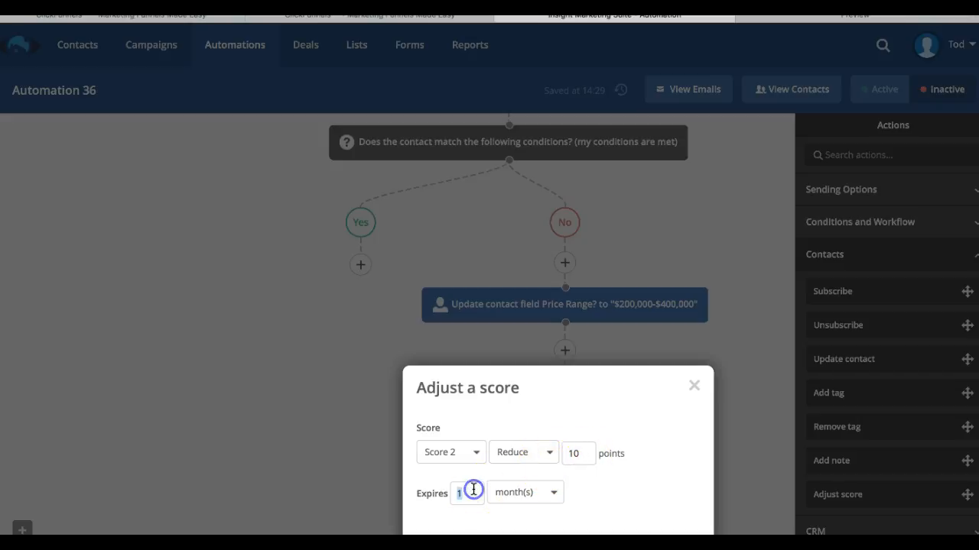
{"action": "left_click", "coordinate": [500, 493]}
{"action": "left_click", "coordinate": [623, 507]}
{"action": "left_click", "coordinate": [664, 547]}
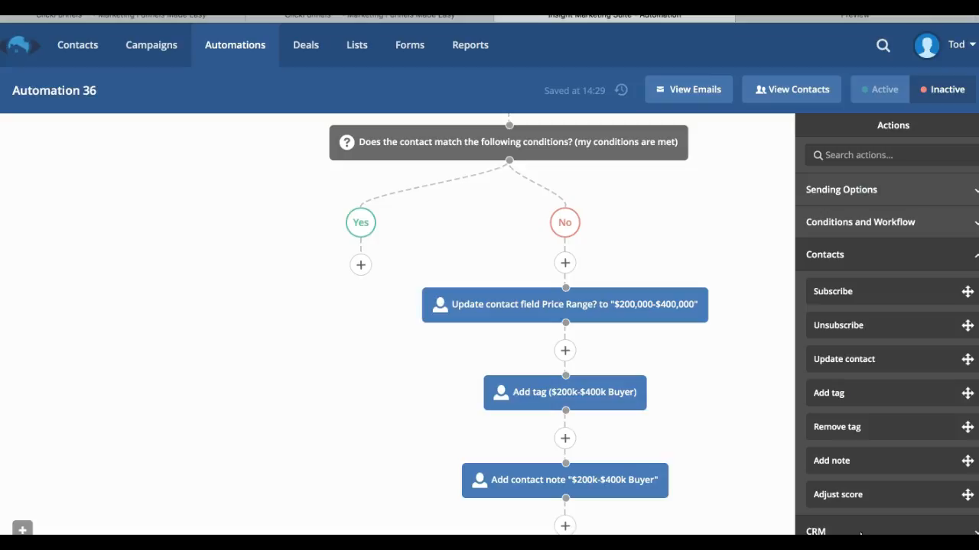
Browse the CRM actions available in the actions list and review the No branch workflow.
{"action": "left_click", "coordinate": [860, 531]}
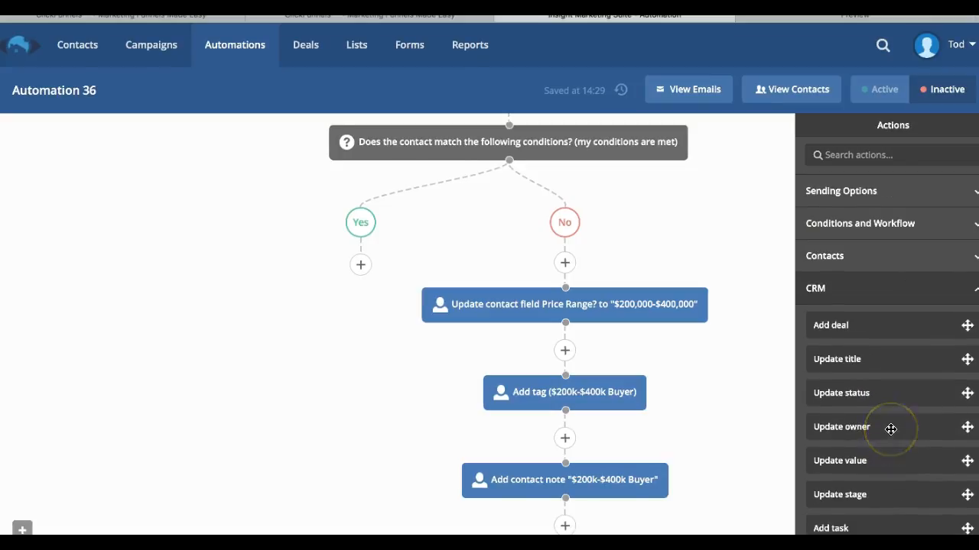
{"action": "left_click", "coordinate": [902, 258]}
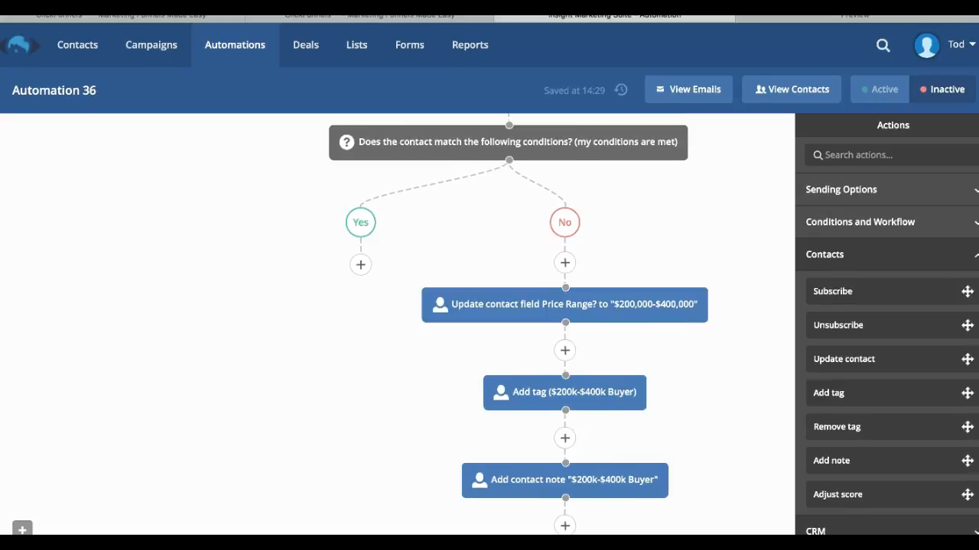
{"action": "left_click", "coordinate": [818, 531]}
{"action": "scroll", "coordinate": [857, 489], "scroll_direction": "down", "scroll_amount": 1}
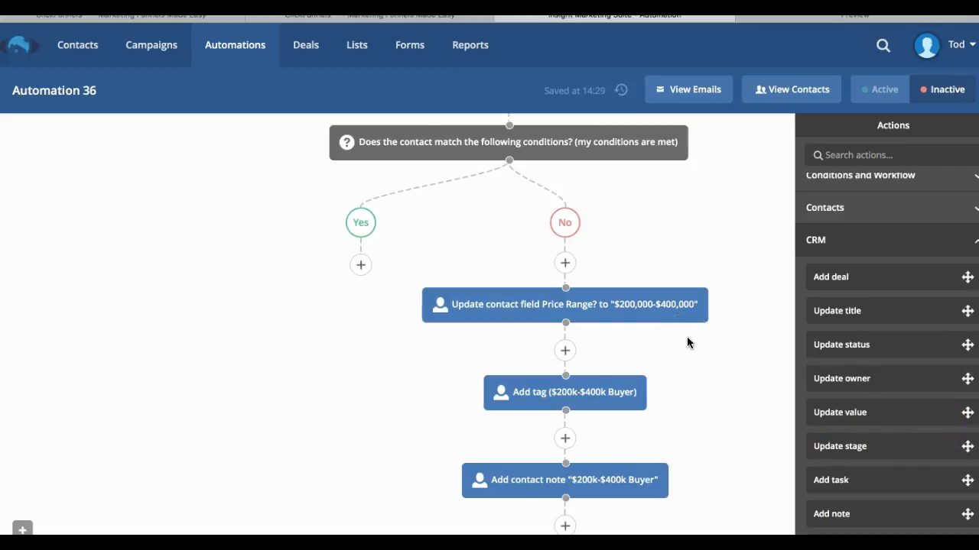
{"action": "scroll", "coordinate": [570, 246], "scroll_direction": "up", "scroll_amount": 3}
{"action": "scroll", "coordinate": [570, 247], "scroll_direction": "up", "scroll_amount": 10}
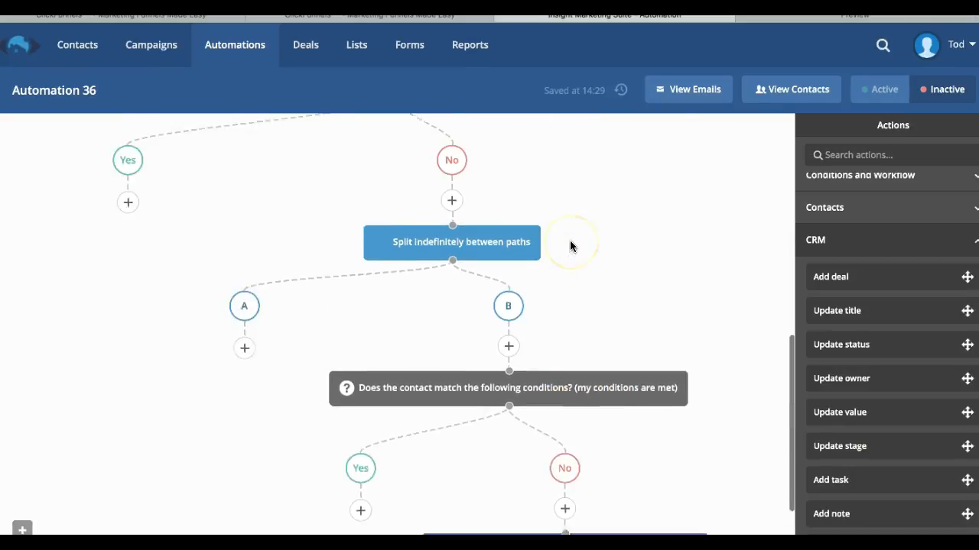
{"action": "scroll", "coordinate": [570, 243], "scroll_direction": "down", "scroll_amount": 7}
{"action": "scroll", "coordinate": [570, 243], "scroll_direction": "down", "scroll_amount": 1}
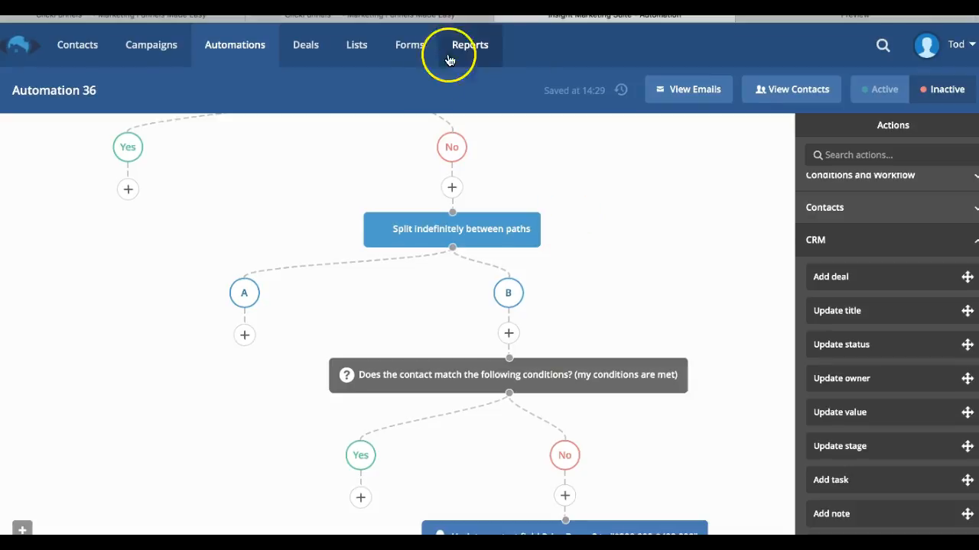
{"action": "scroll", "coordinate": [421, 223], "scroll_direction": "down", "scroll_amount": 1}
{"action": "scroll", "coordinate": [421, 221], "scroll_direction": "down", "scroll_amount": 3}
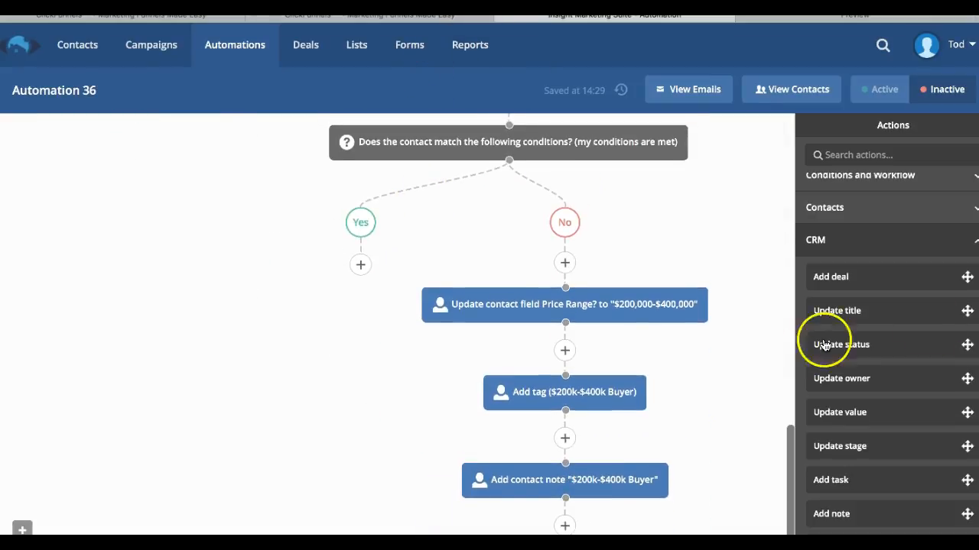